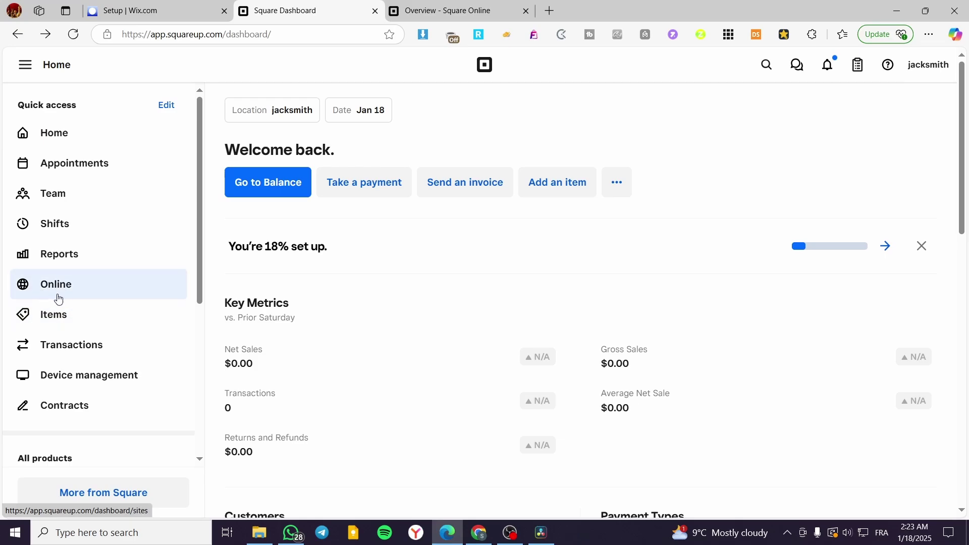
Go to the Square Online overview and expand the site's Items section to reach Coupons.
left_click(65, 299)
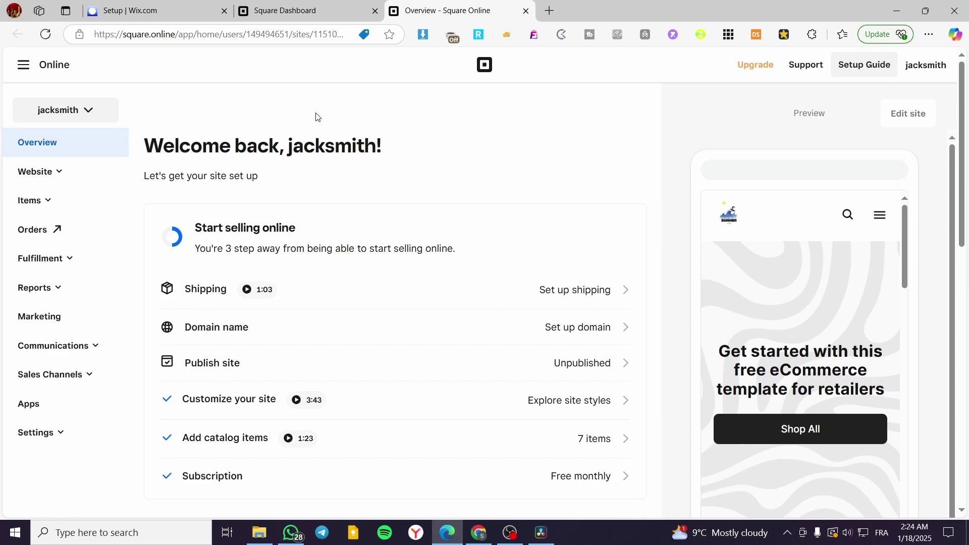
left_click(28, 202)
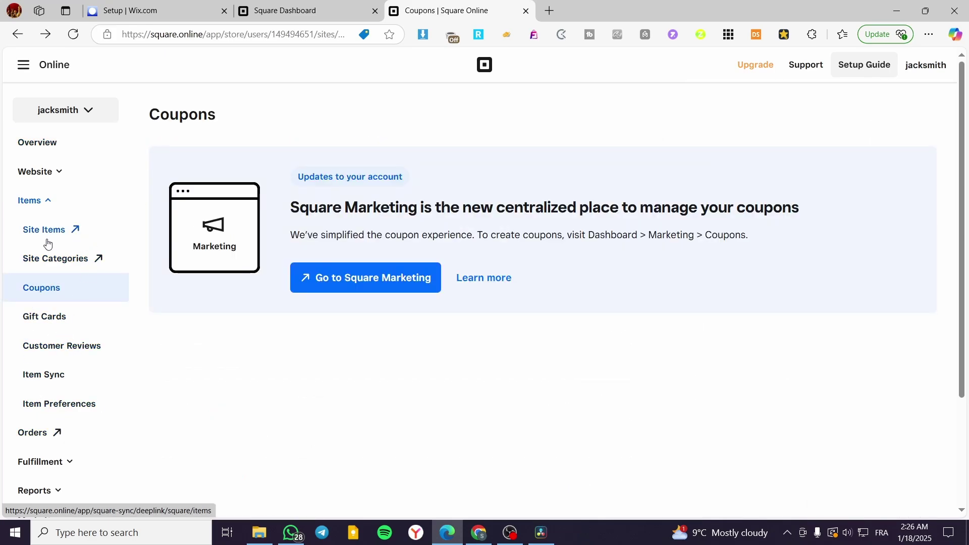
Open Site Items in a new browser tab alongside the Square Online Coupons page.
right_click(47, 235)
left_click(111, 243)
left_click(552, 14)
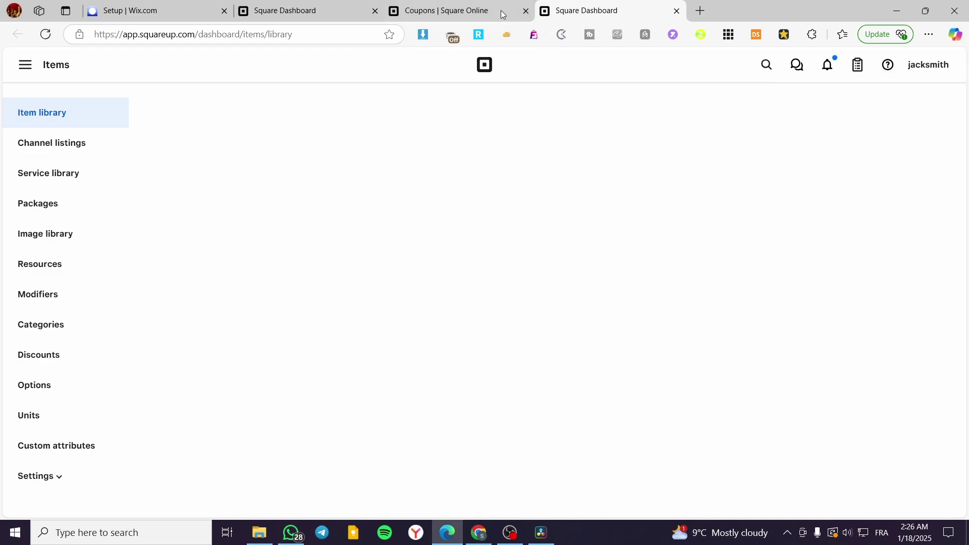
left_click(476, 4)
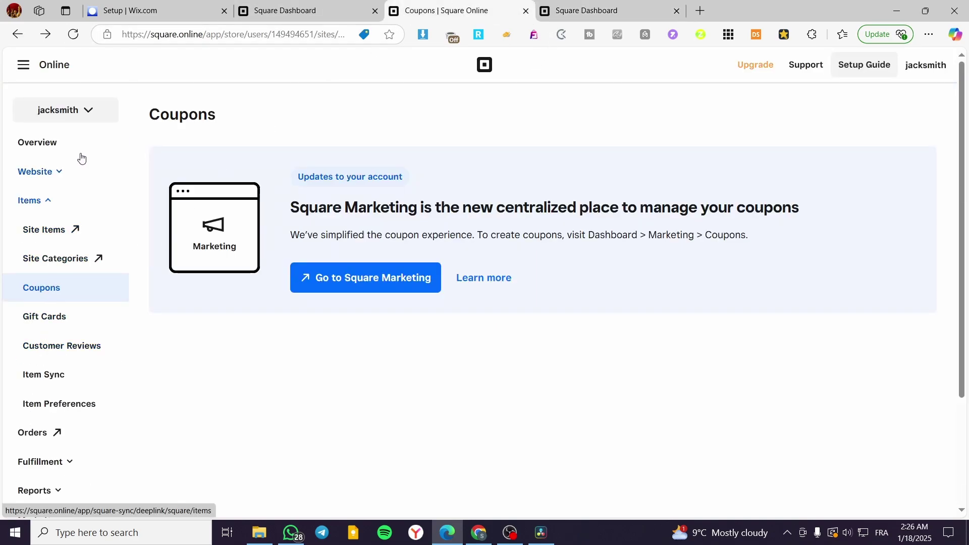
Go to the dashboard item library's Discounts list, showing Loyal Clients Discount at 10%.
left_click(24, 65)
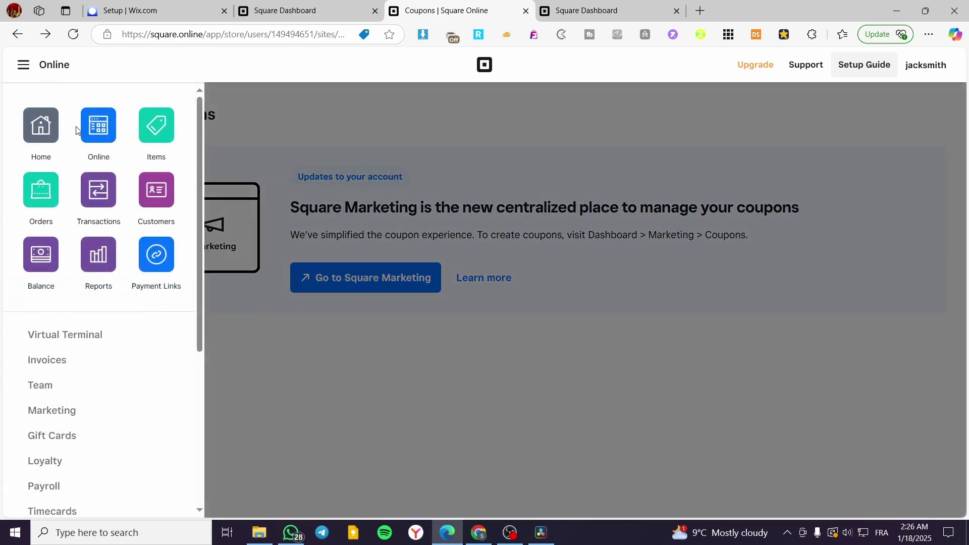
left_click(618, 16)
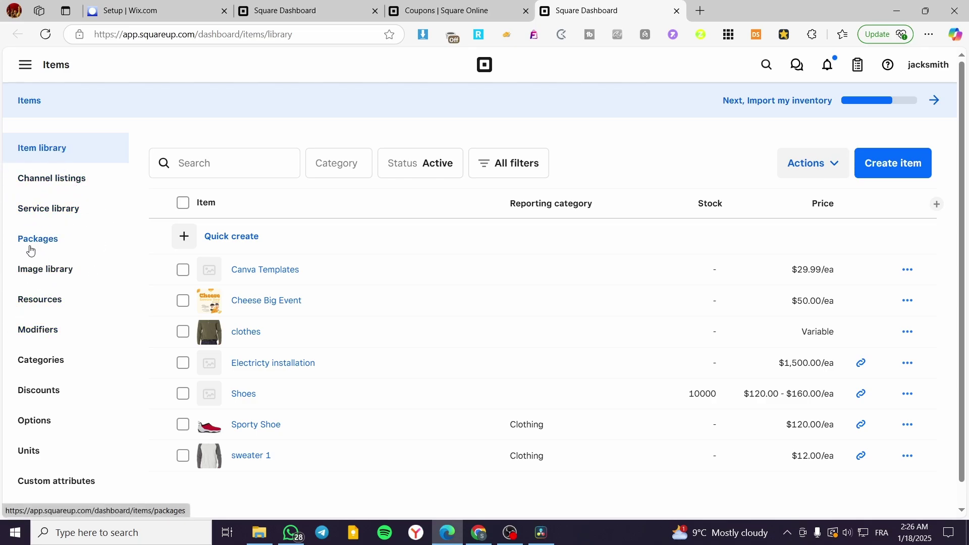
scroll(53, 260, "down", 1)
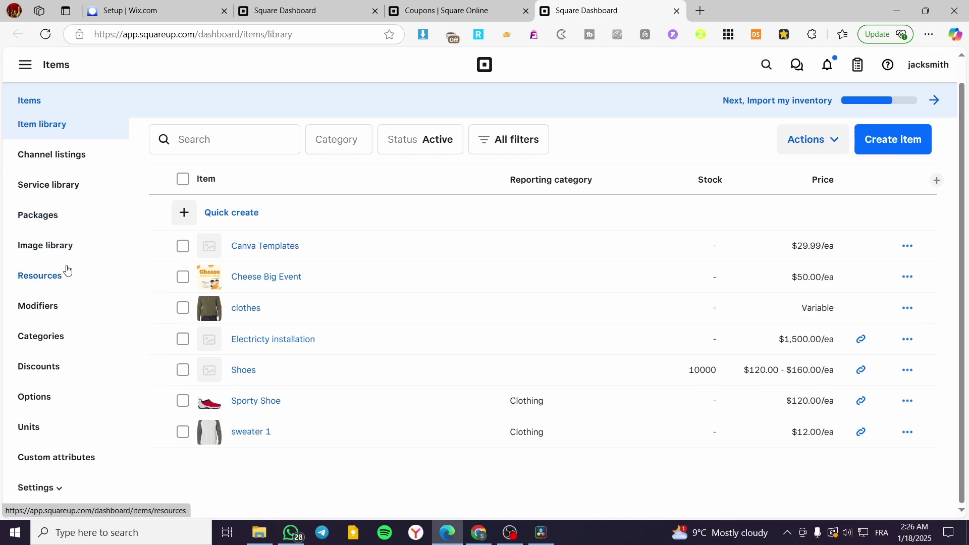
left_click(46, 372)
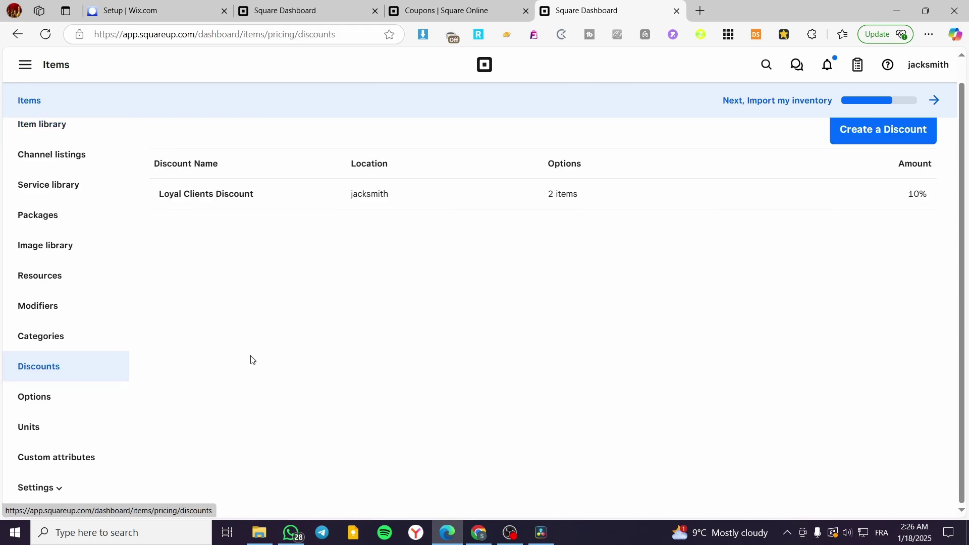
scroll(353, 369, "up", 1)
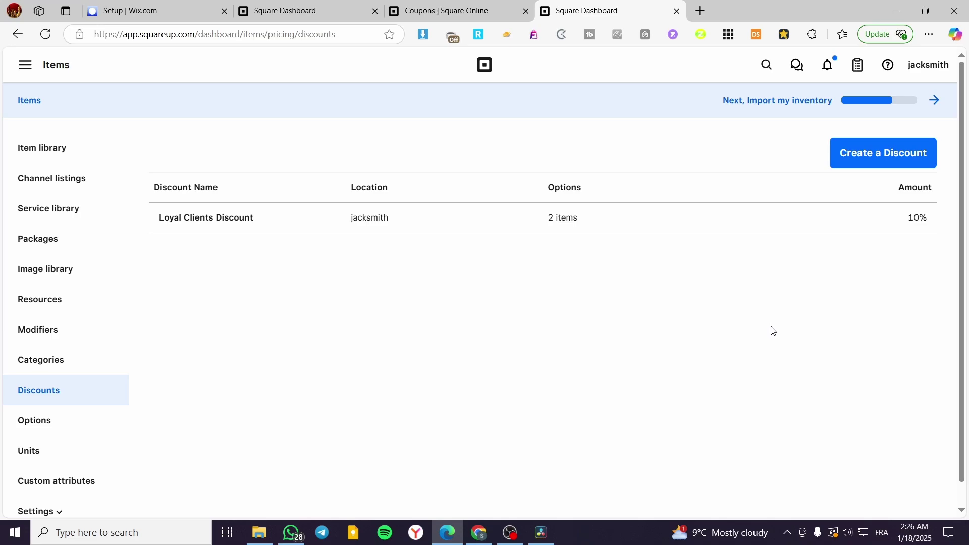
Start a new discount, enter its name and a 20% percentage amount.
left_click(863, 158)
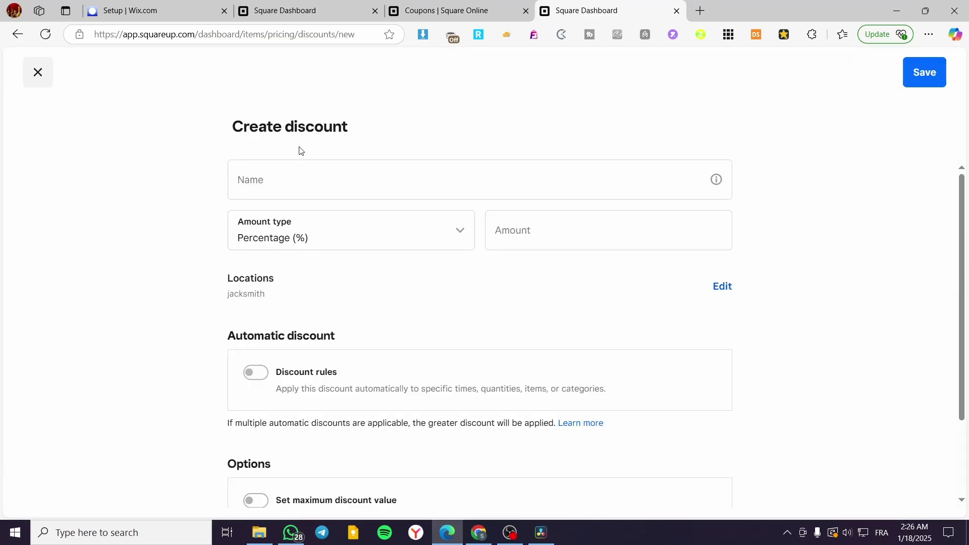
left_click(267, 180)
left_click(448, 205)
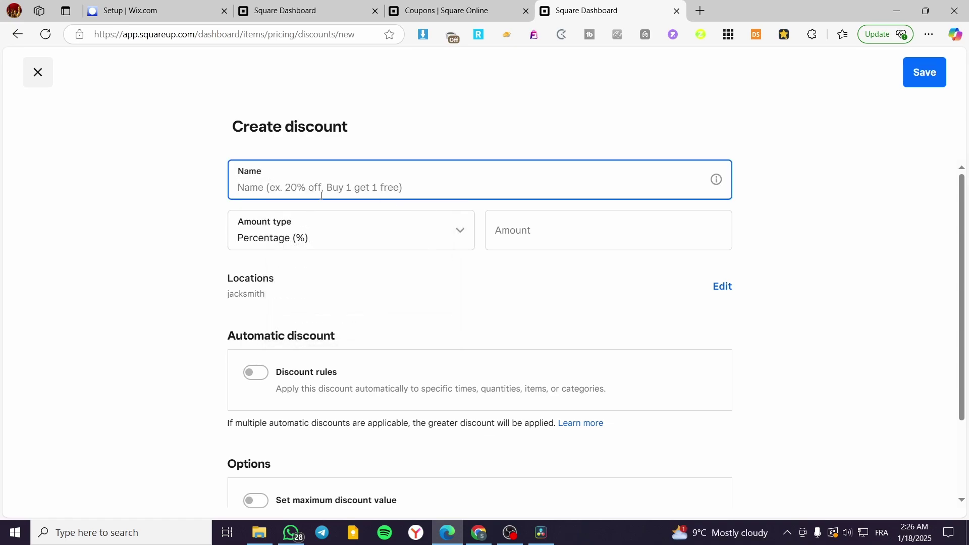
type("2")
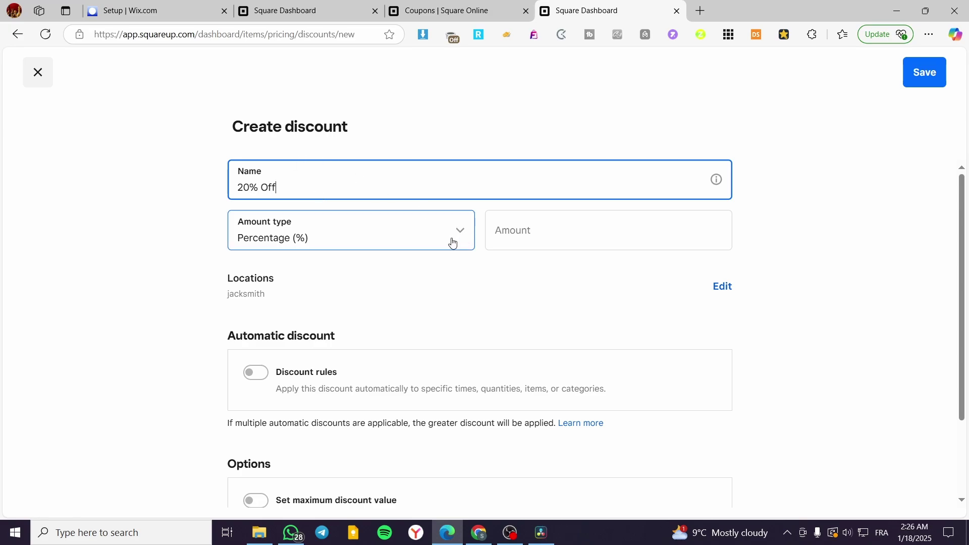
left_click(597, 231)
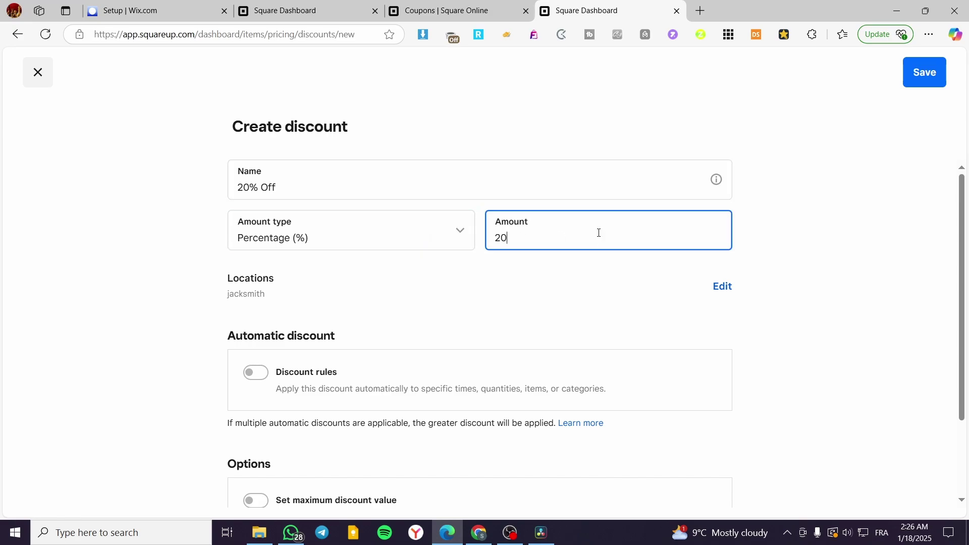
left_click(160, 236)
Keep automatic discount rules off and correct the name to 20OFF by removing the space and % sign.
left_click(281, 372)
scroll(273, 319, "down", 2)
left_click(255, 301)
scroll(255, 301, "up", 2)
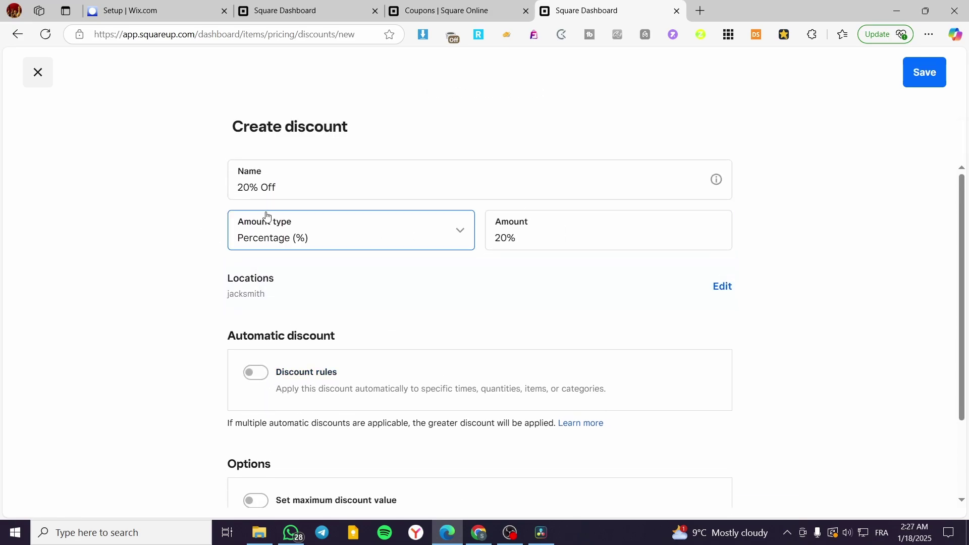
left_click(262, 187)
key("BackSpace")
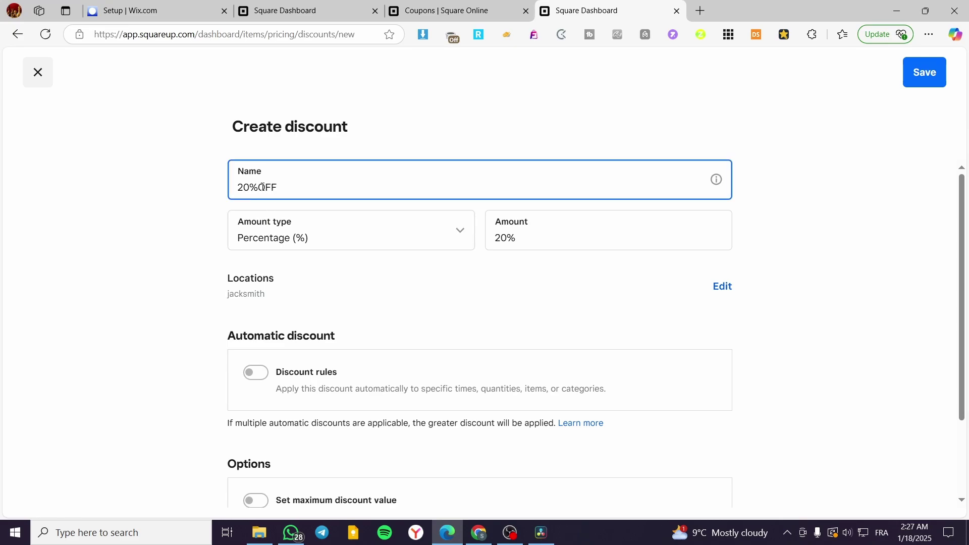
double_click(254, 185)
key("BackSpace")
left_click(180, 185)
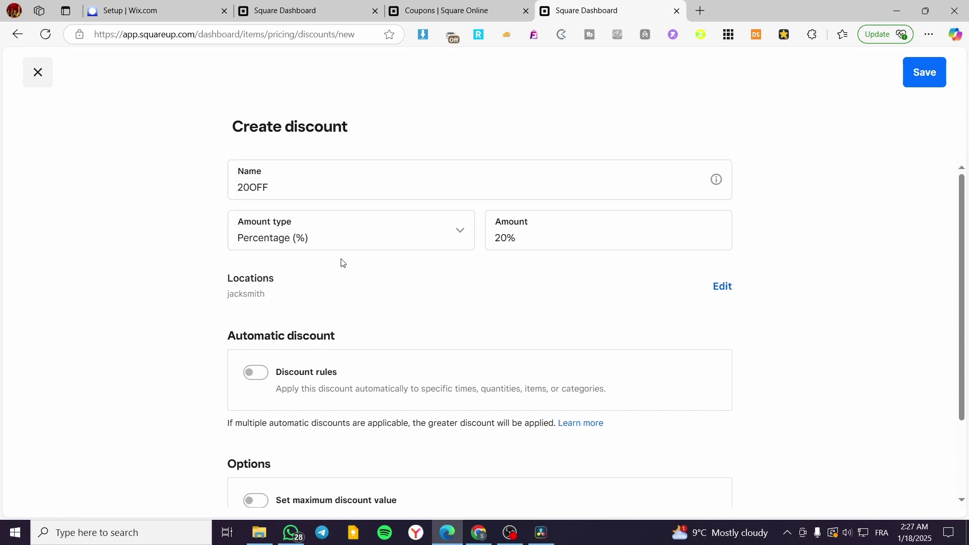
left_click(272, 193)
mouse_move(723, 175)
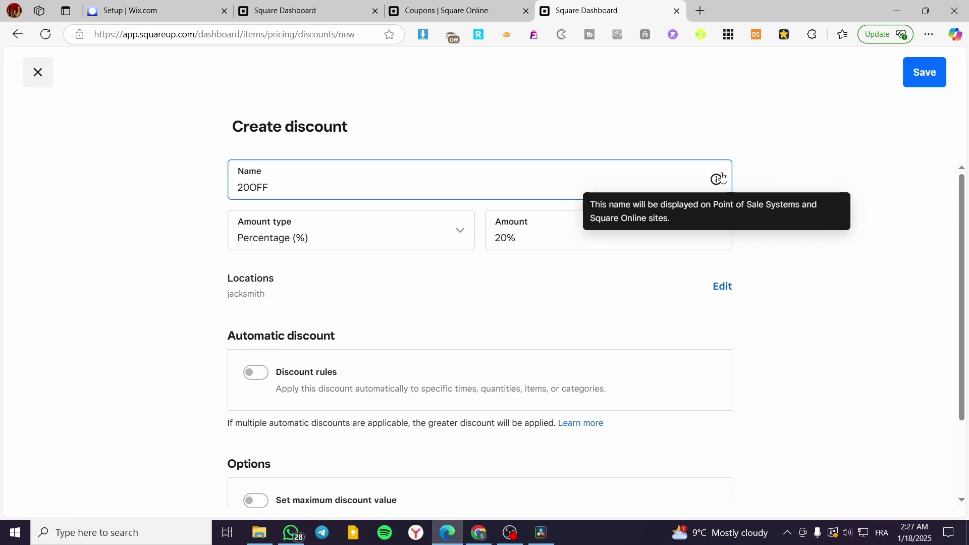
Leave automatic discount rules off and cap the discount at a $20.00 maximum value.
scroll(303, 182, "down", 2)
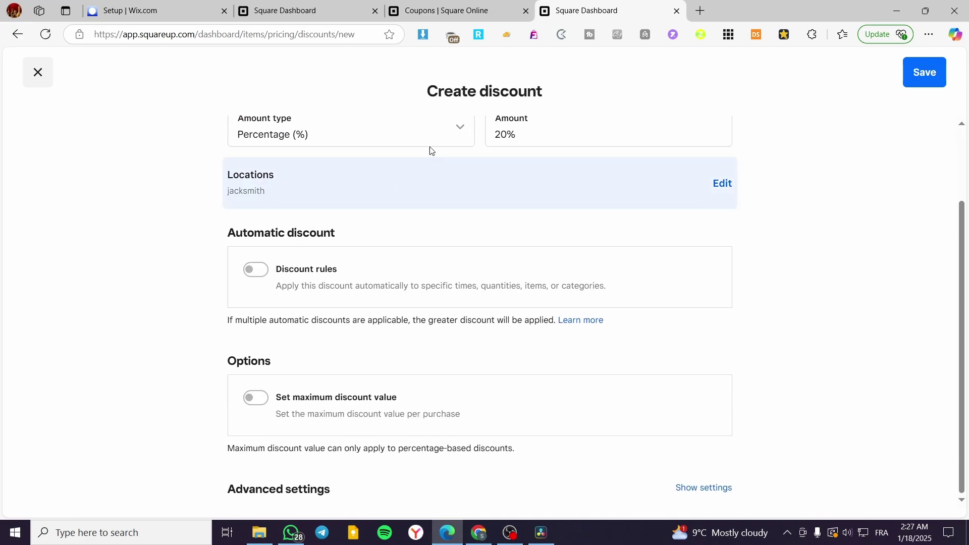
left_click(261, 271)
left_click(321, 118)
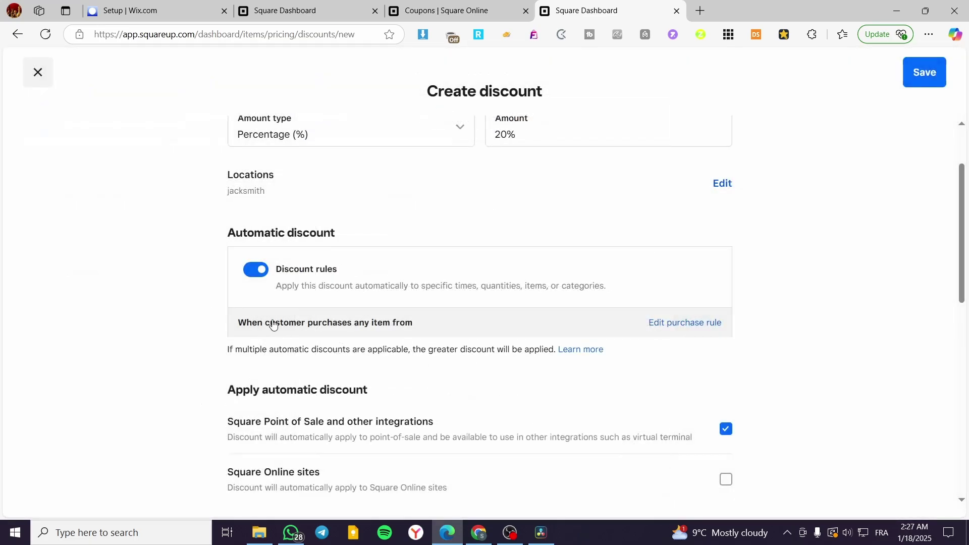
left_click(255, 271)
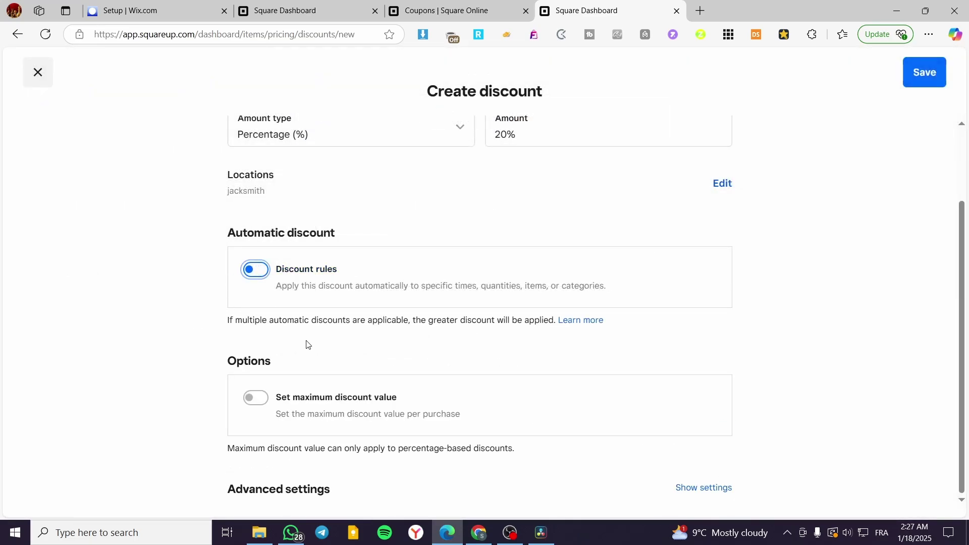
left_click(251, 404)
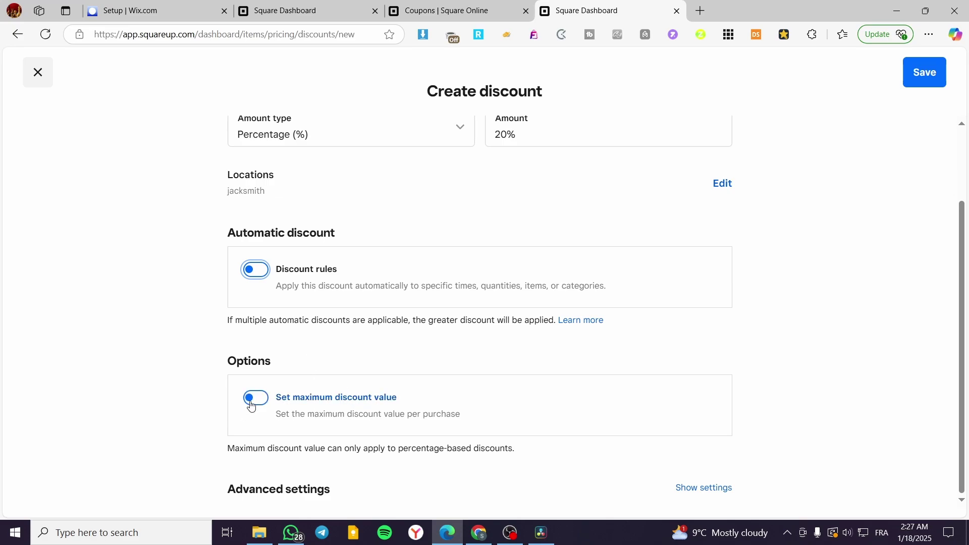
left_click(252, 404)
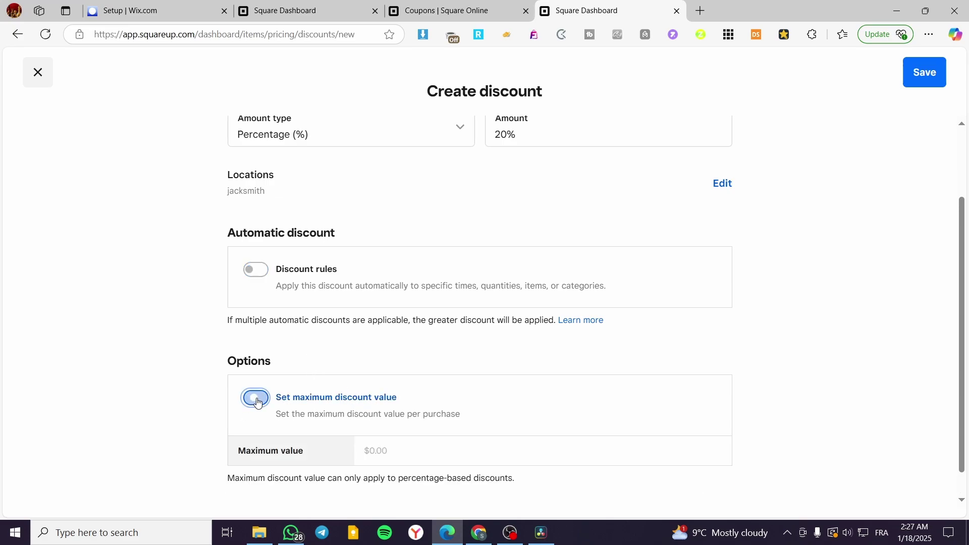
left_click(415, 452)
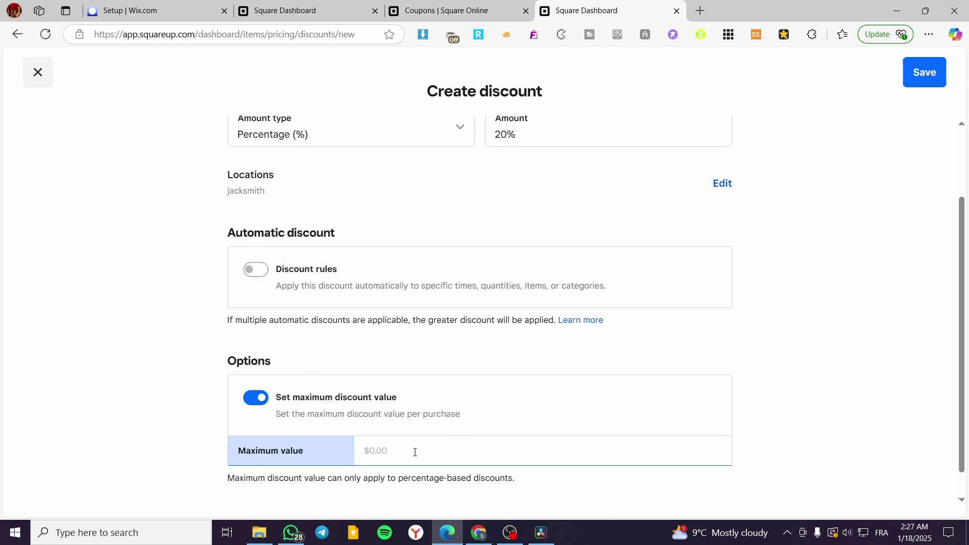
type("20")
left_click(761, 399)
Turn on Apply discount after taxes in the advanced discount settings.
scroll(383, 403, "down", 1)
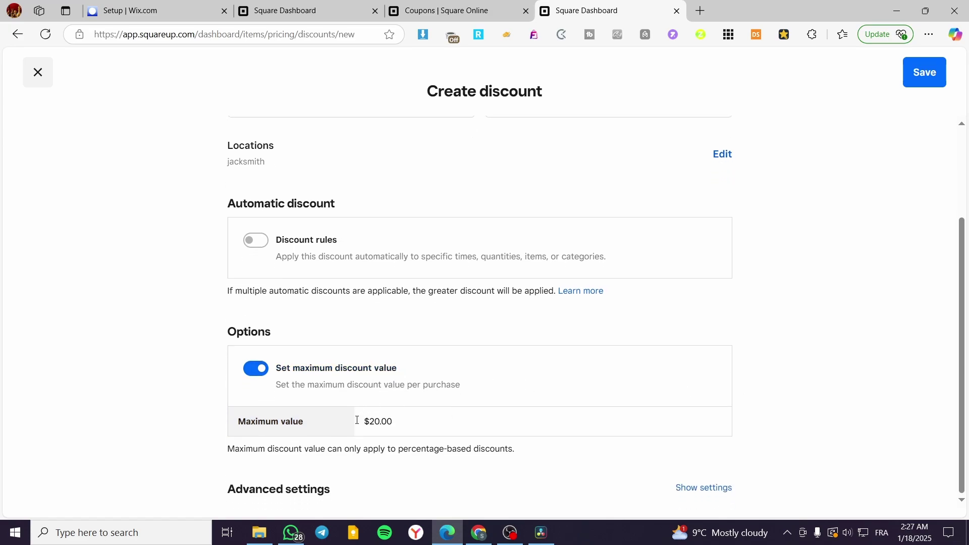
left_click(706, 488)
scroll(761, 400, "down", 3)
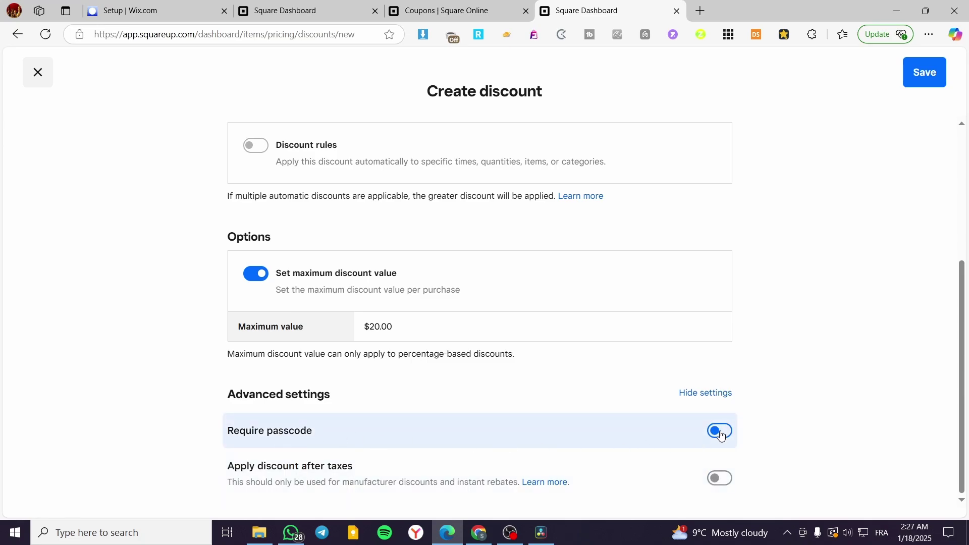
scroll(305, 441, "up", 5)
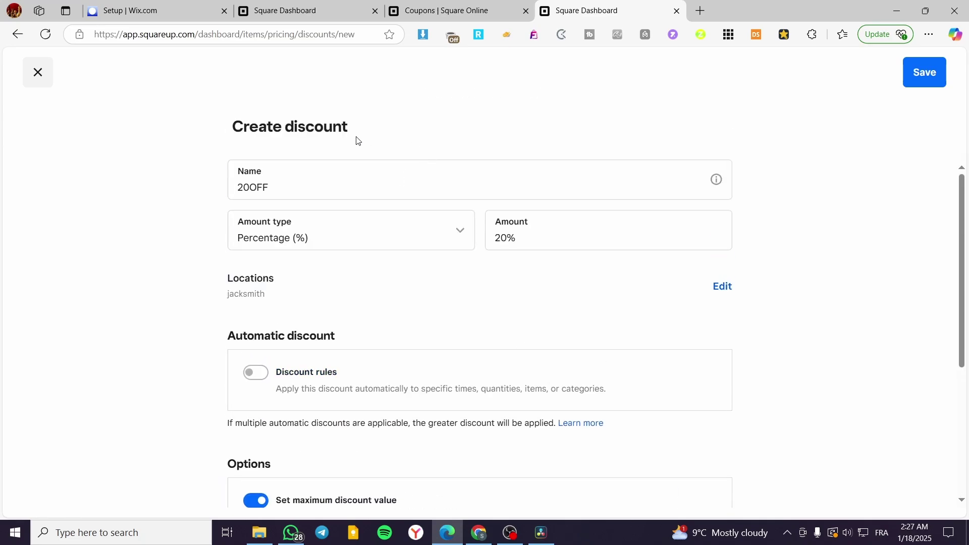
scroll(287, 310, "down", 5)
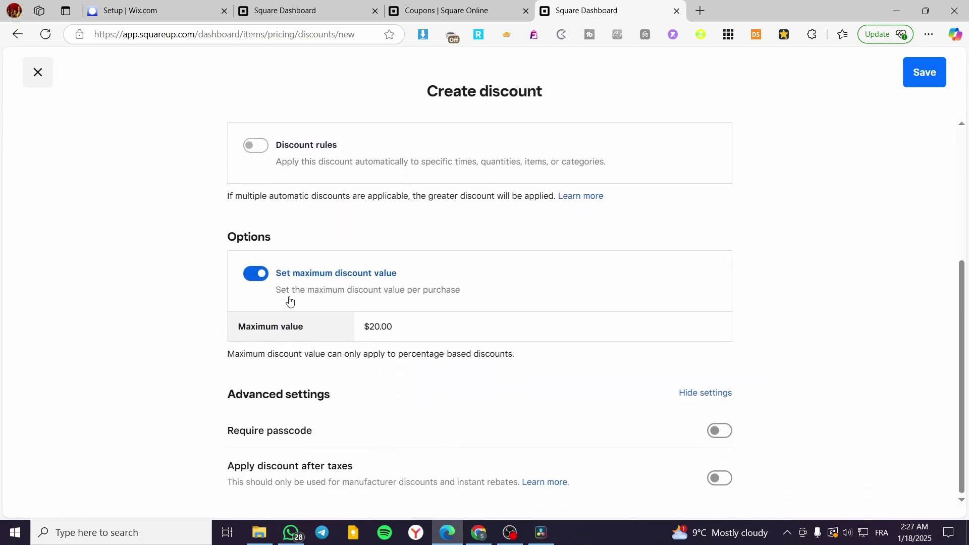
left_click(273, 490)
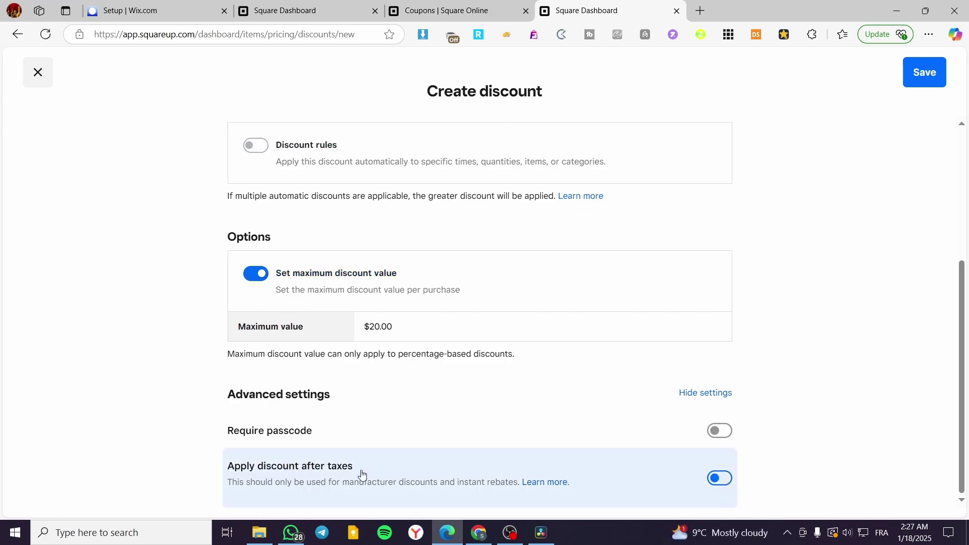
scroll(537, 486, "up", 5)
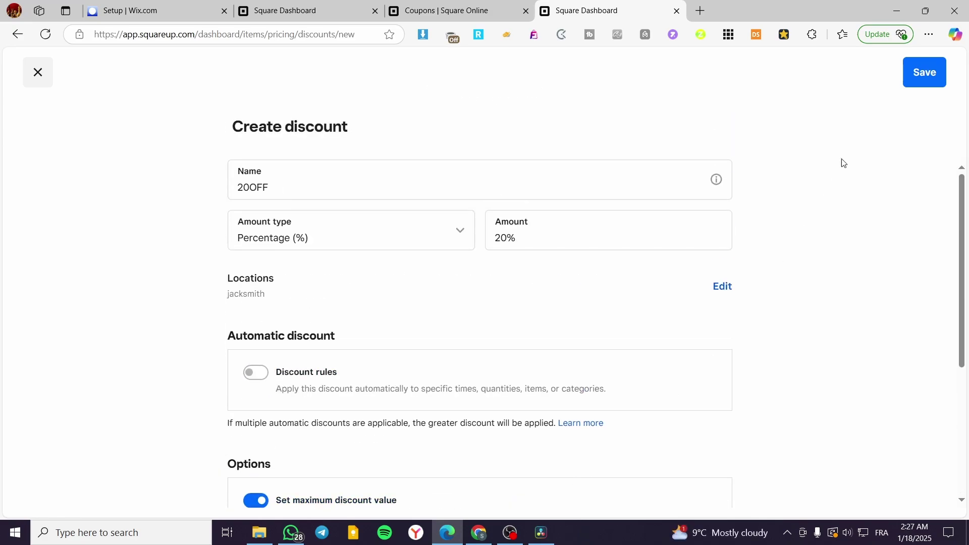
Save the 20OFF discount, then start a new item in the Item library and discard it unsaved.
left_click(921, 78)
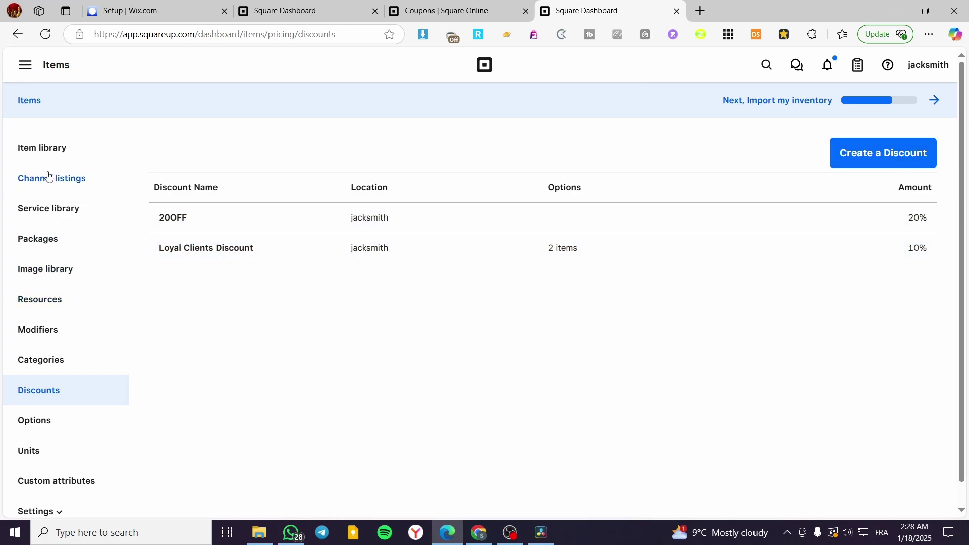
left_click(40, 146)
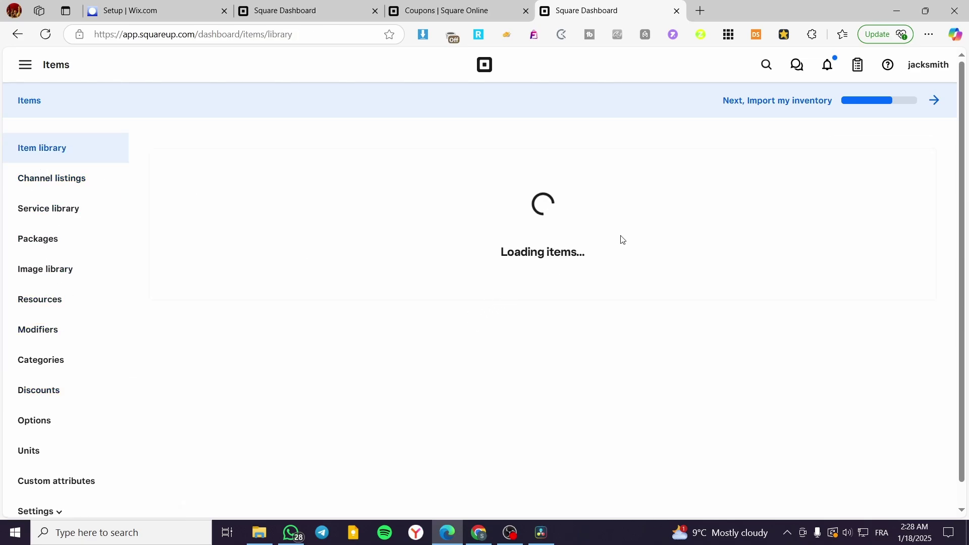
left_click(891, 167)
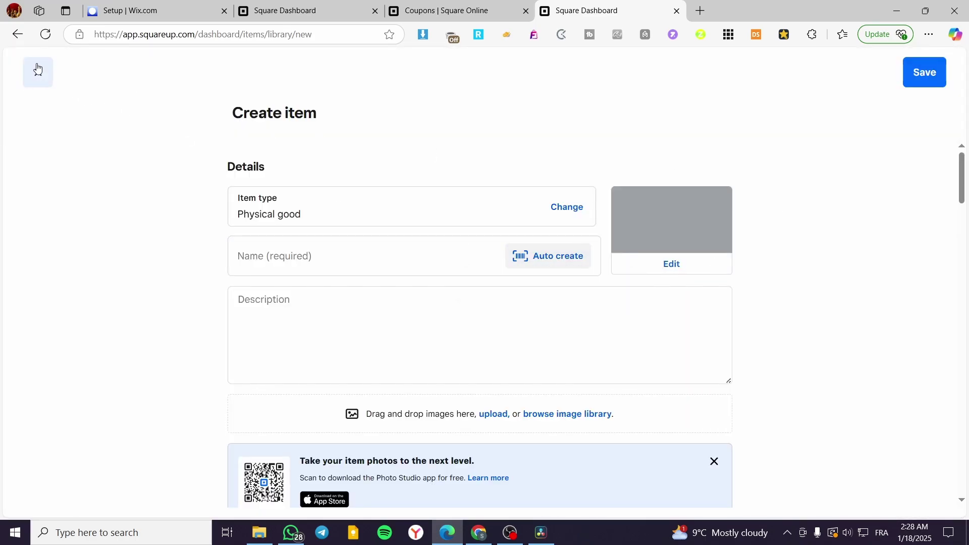
left_click(38, 72)
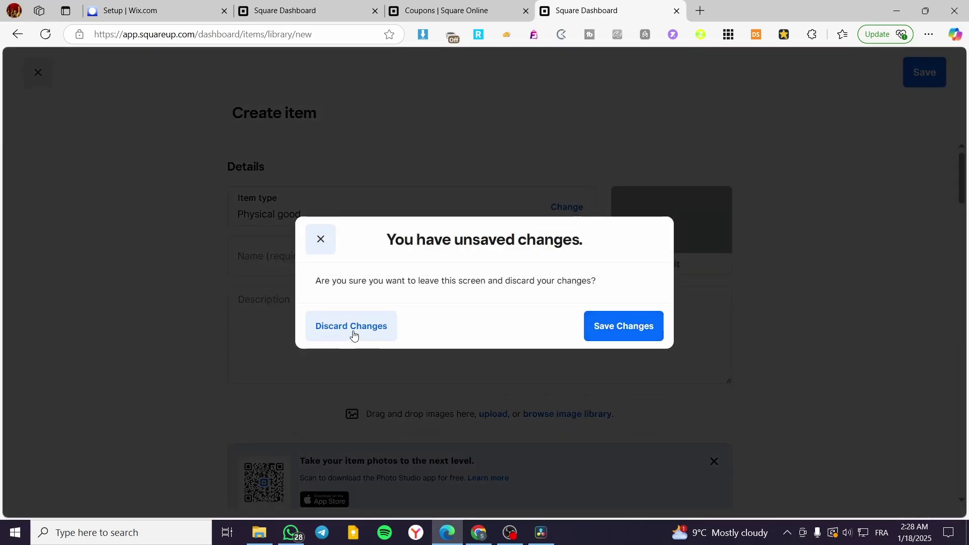
left_click(326, 327)
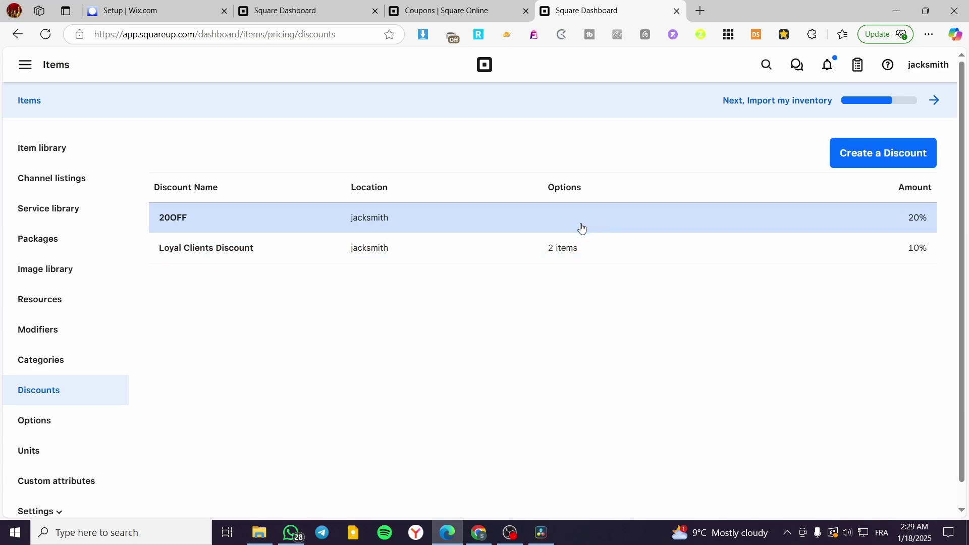
Open 20OFF for editing and review its locations and amount type without changing them.
left_click(581, 228)
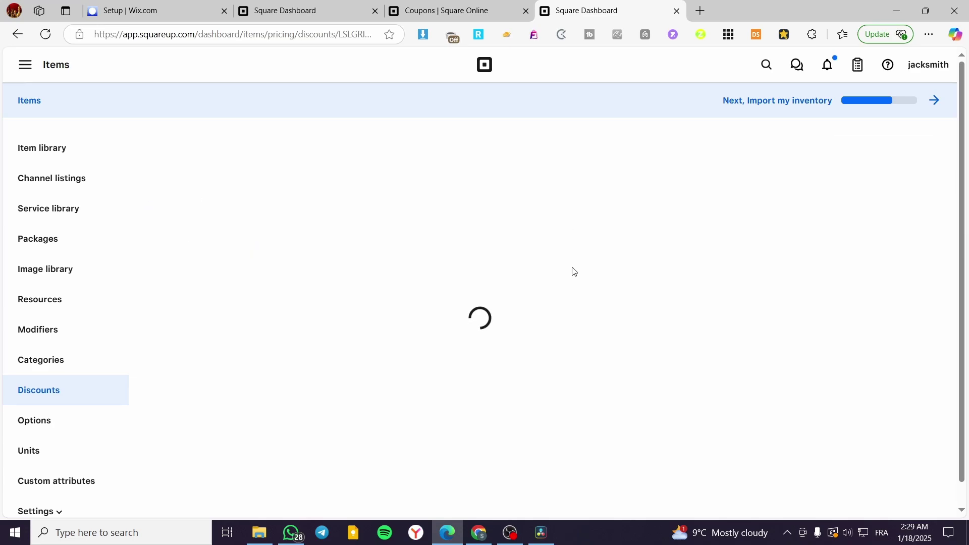
scroll(353, 313, "down", 3)
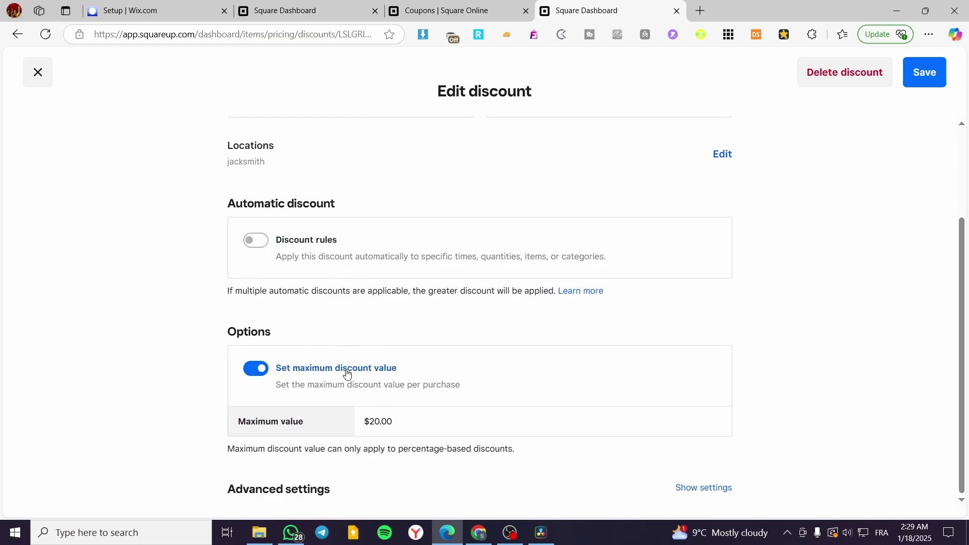
scroll(439, 320, "up", 3)
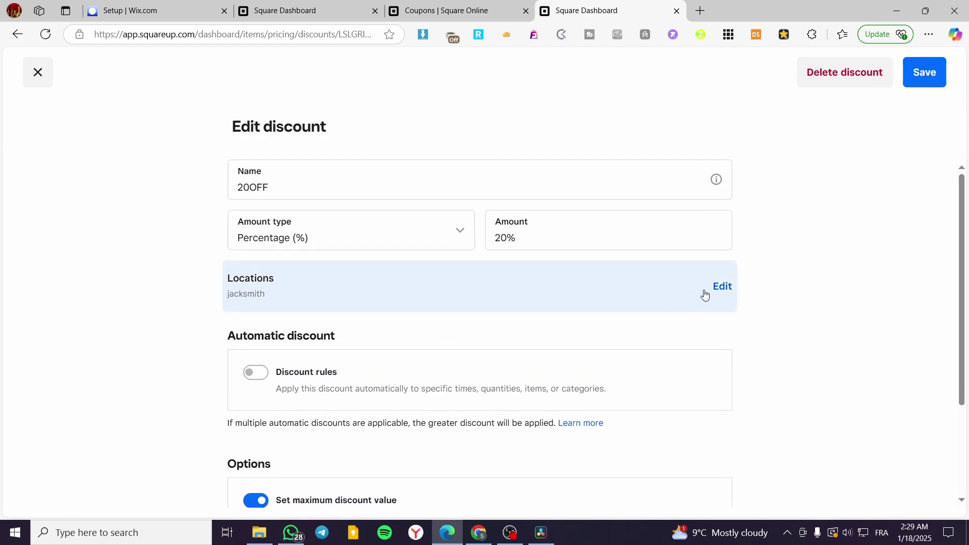
left_click(710, 290)
left_click(314, 100)
left_click(428, 234)
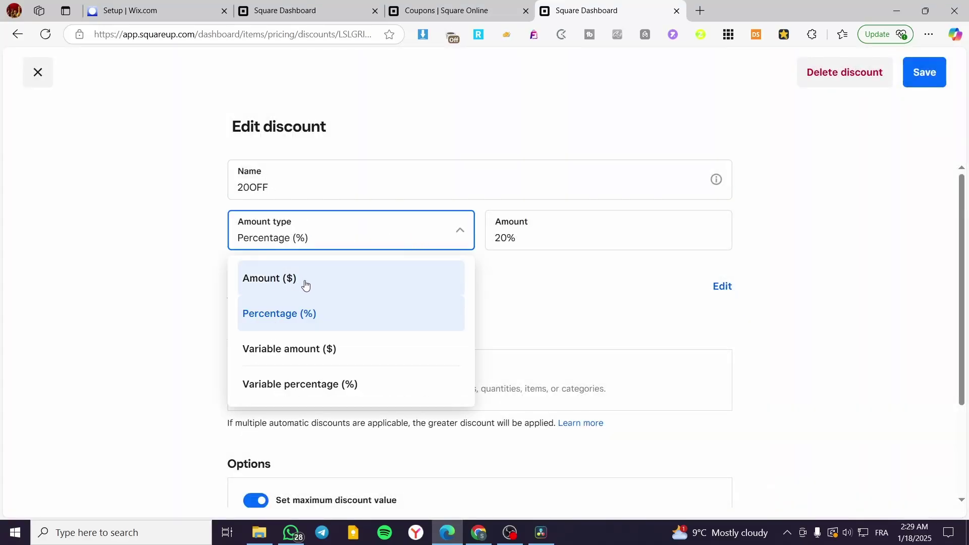
left_click(175, 302)
Leave automatic discount rules off and enable Apply discount after taxes.
scroll(373, 274, "down", 3)
left_click(256, 241)
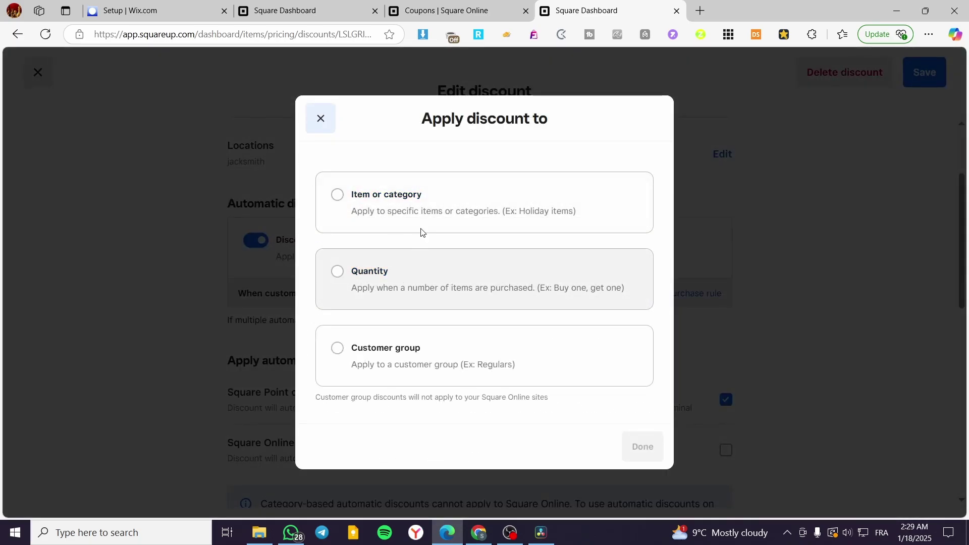
left_click(384, 209)
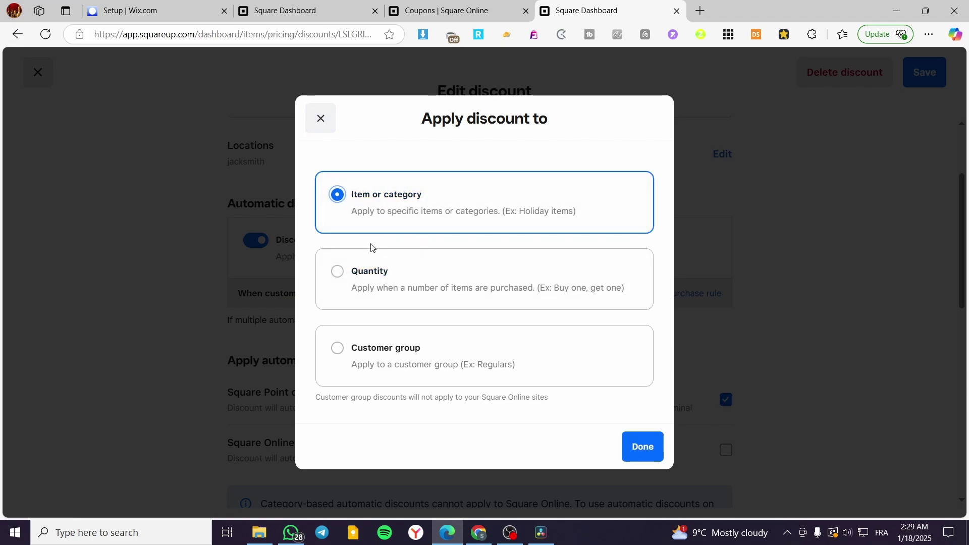
left_click(381, 270)
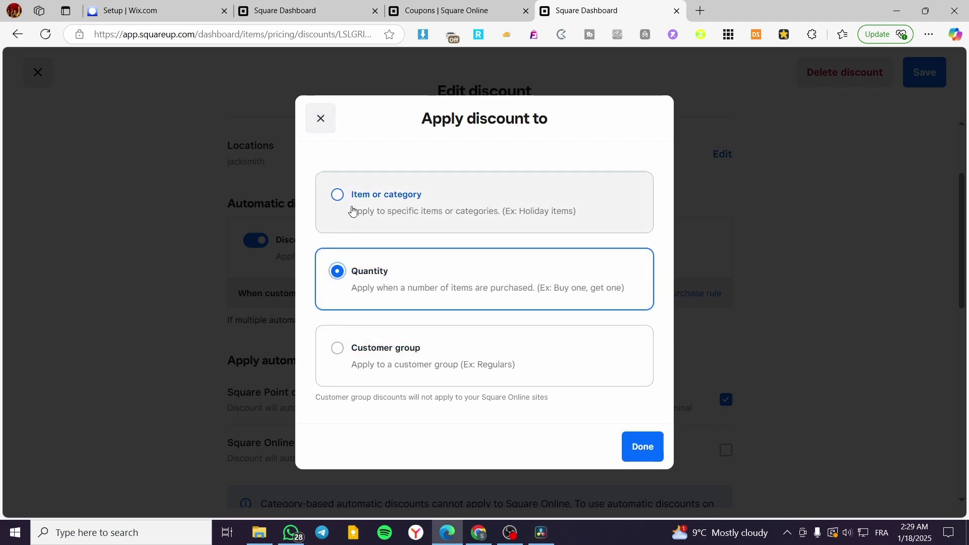
left_click(323, 125)
left_click(259, 242)
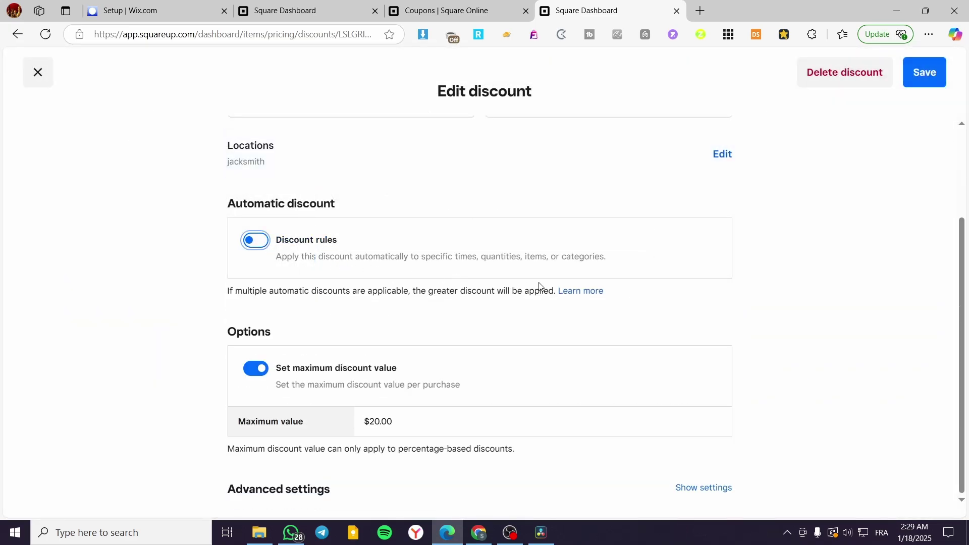
left_click(716, 489)
scroll(695, 361, "down", 2)
left_click(720, 478)
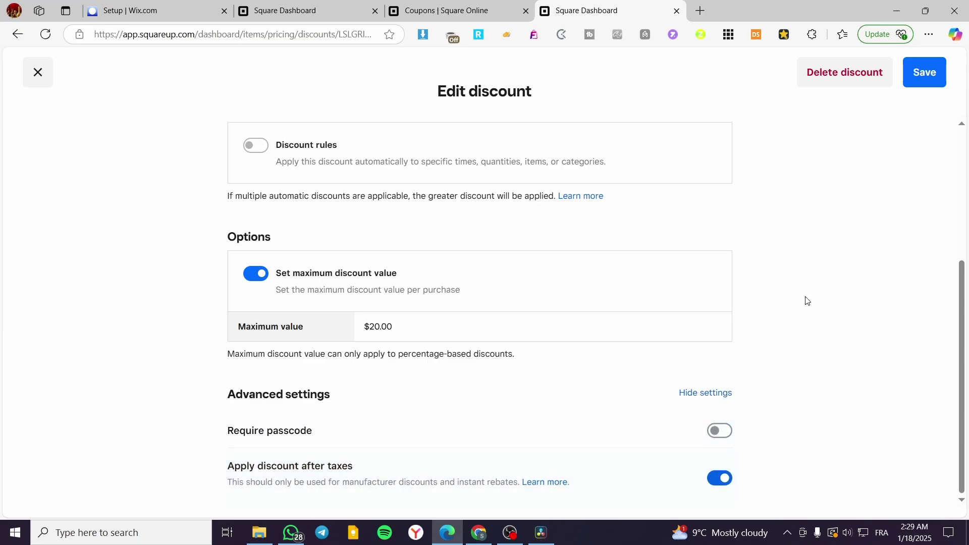
Save the edited 20OFF discount.
left_click(905, 72)
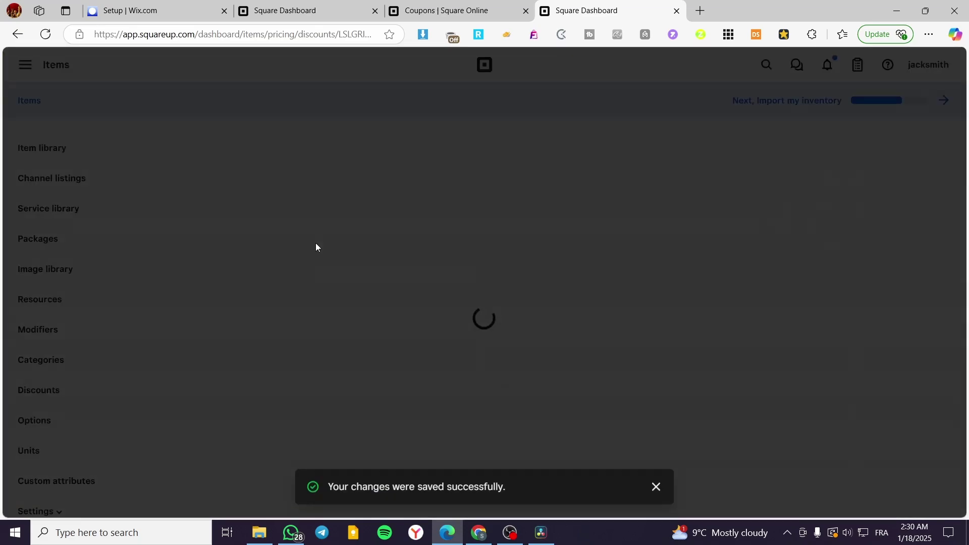